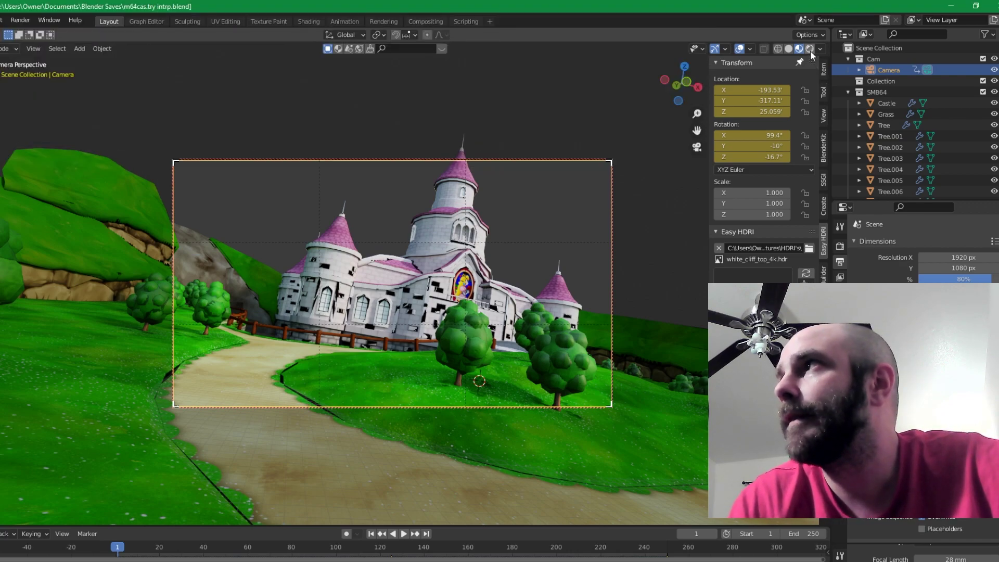
# Switch the viewport to rendered shading and set the render output folder to C:\tmp\n64 no terps
pyautogui.click(810, 49)
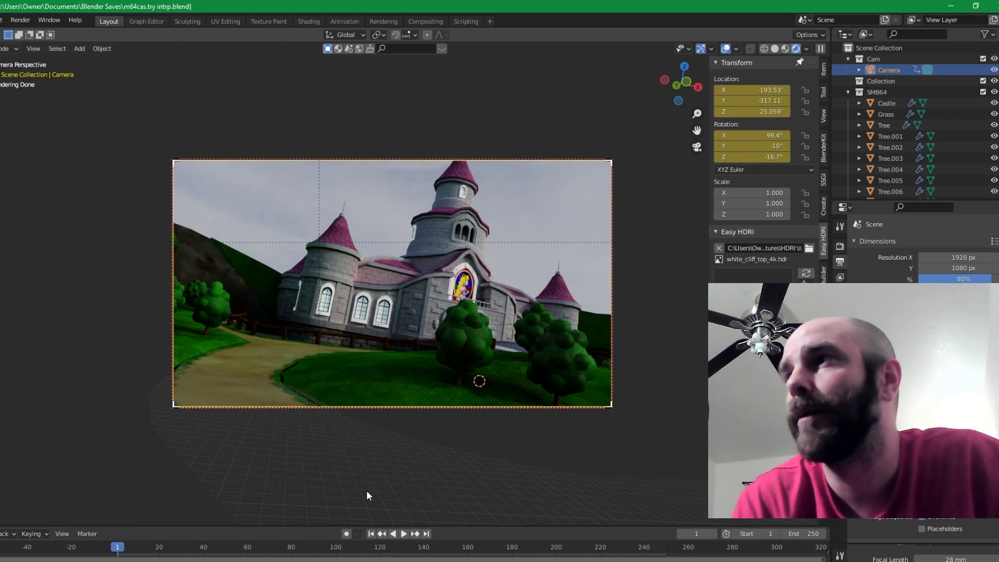
pyautogui.click(840, 278)
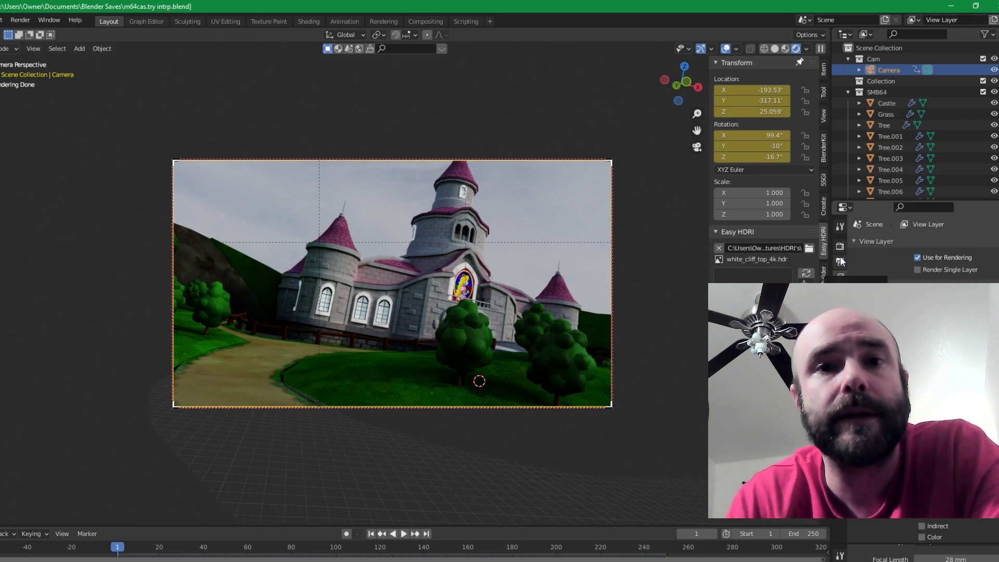
pyautogui.click(841, 261)
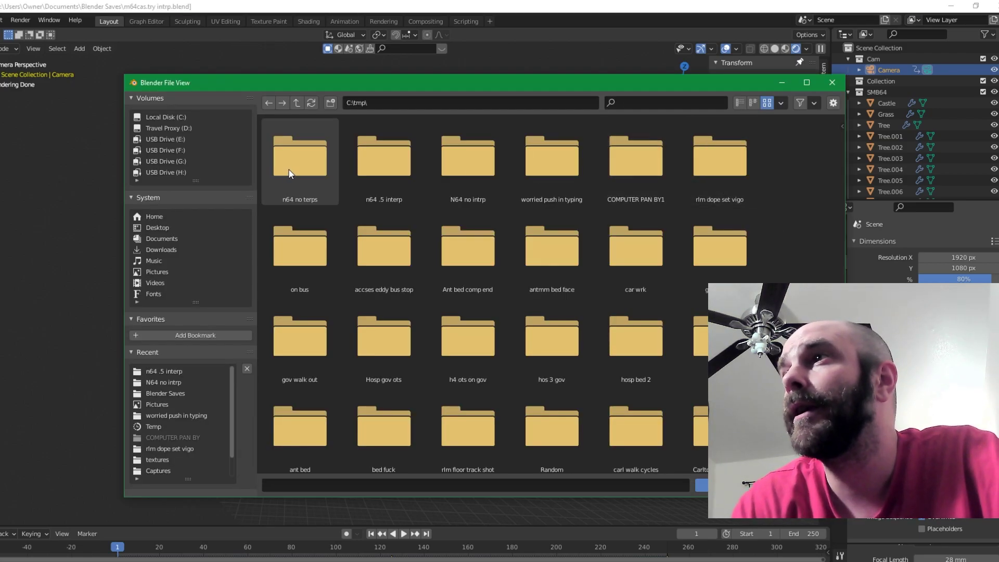
pyautogui.doubleClick(294, 180)
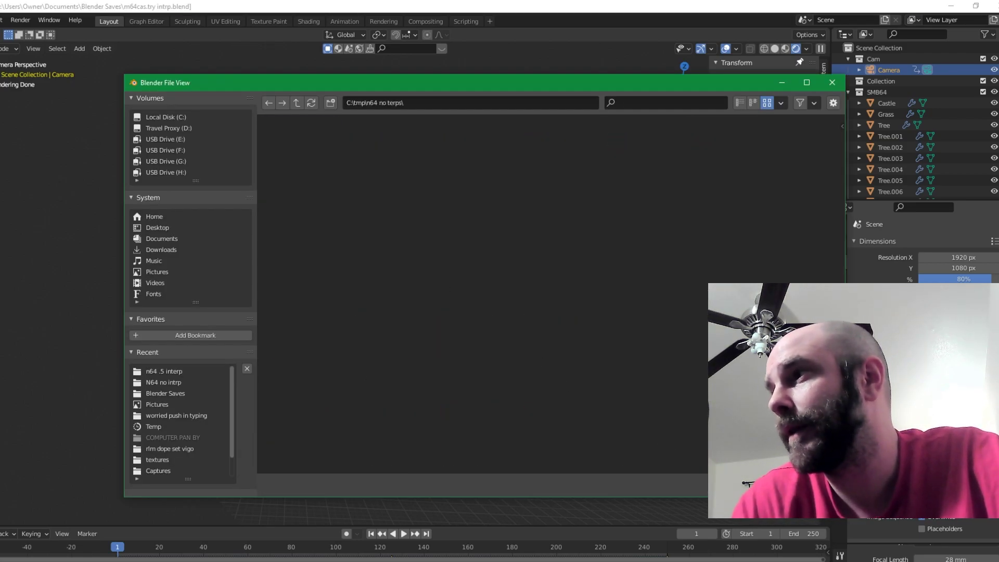
pyautogui.press('Escape')
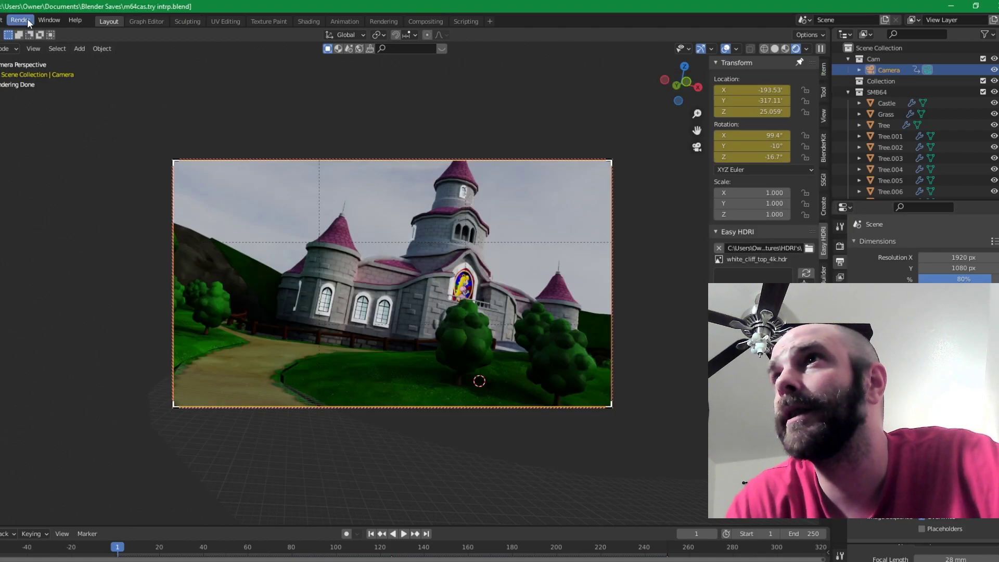
# Play back the camera animation in the rendered camera view and return the current frame to 2
pyautogui.click(27, 17)
pyautogui.click(32, 34)
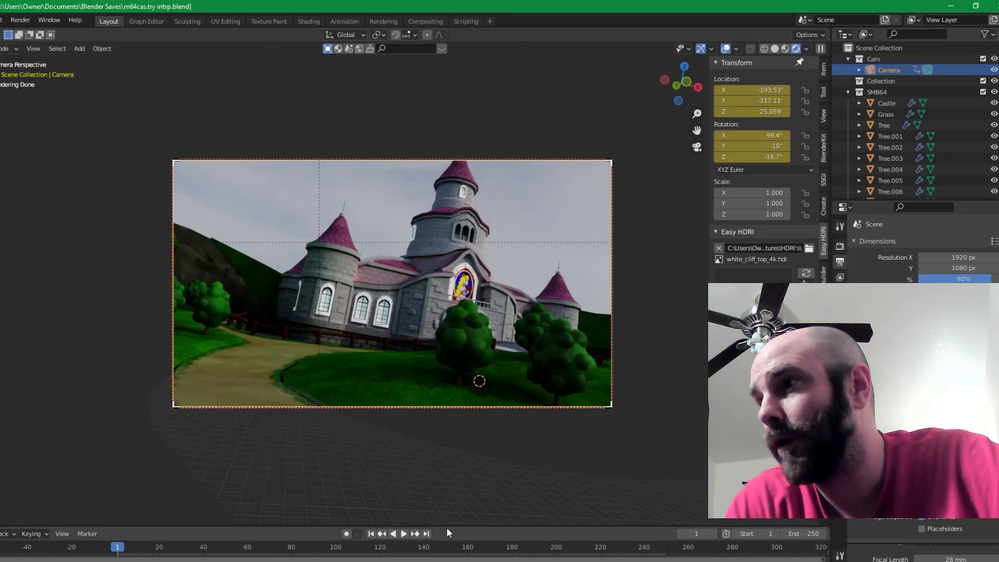
pyautogui.press('space')
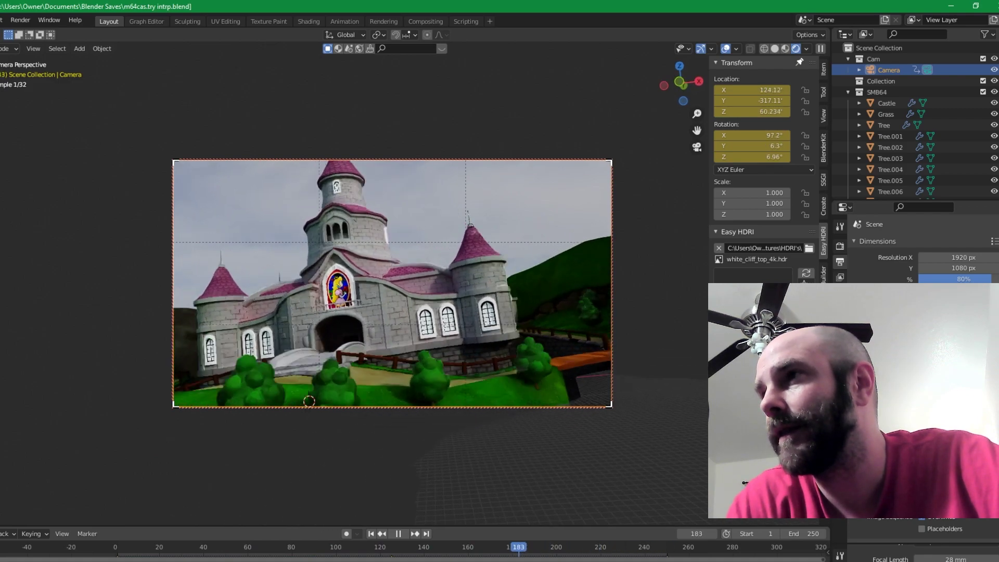
pyautogui.moveTo(162, 551); pyautogui.dragTo(121, 553)
pyautogui.press('space')
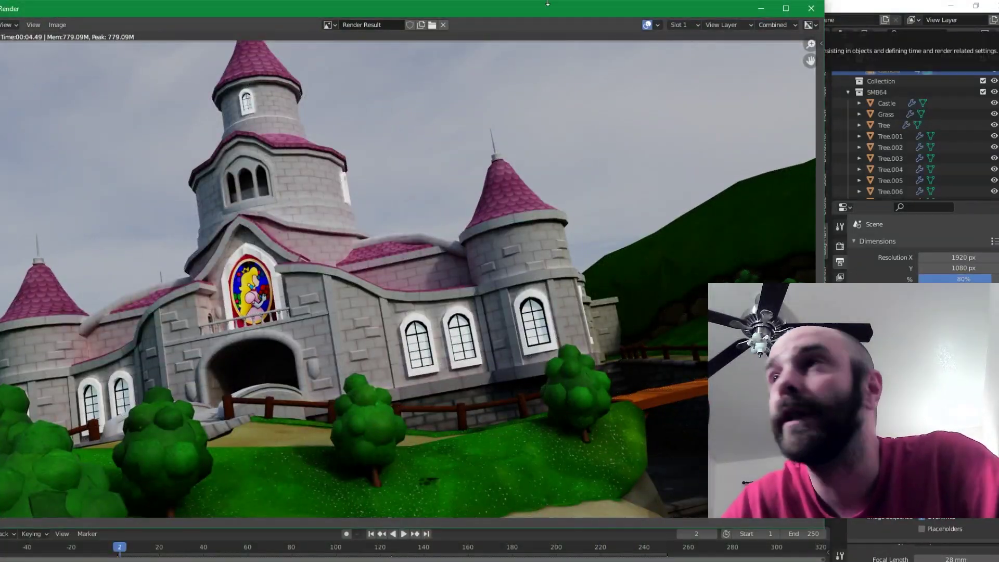
# Close the finished render and set the render output folder to C:\tmp\n64 yes terps .5
pyautogui.click(811, 8)
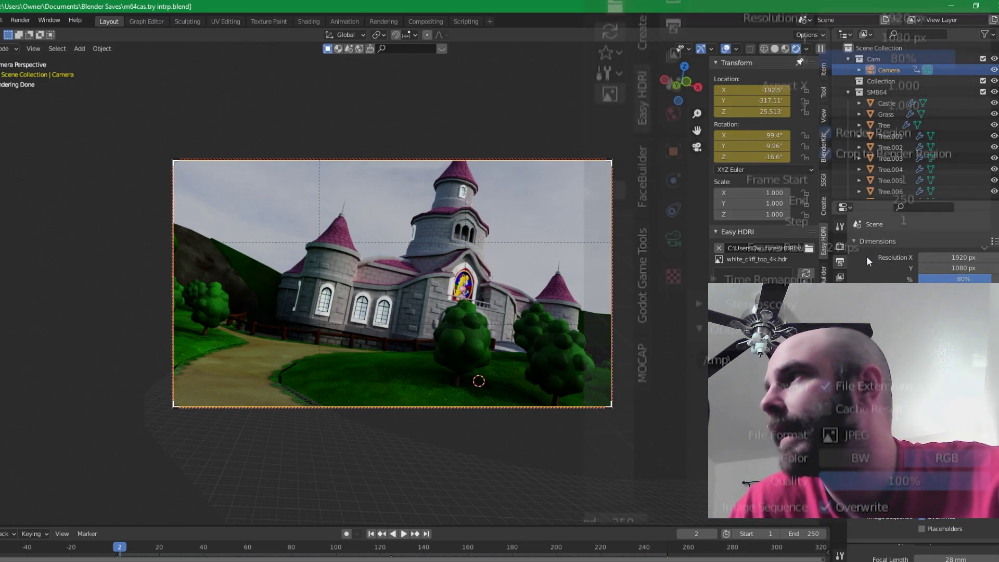
pyautogui.click(841, 250)
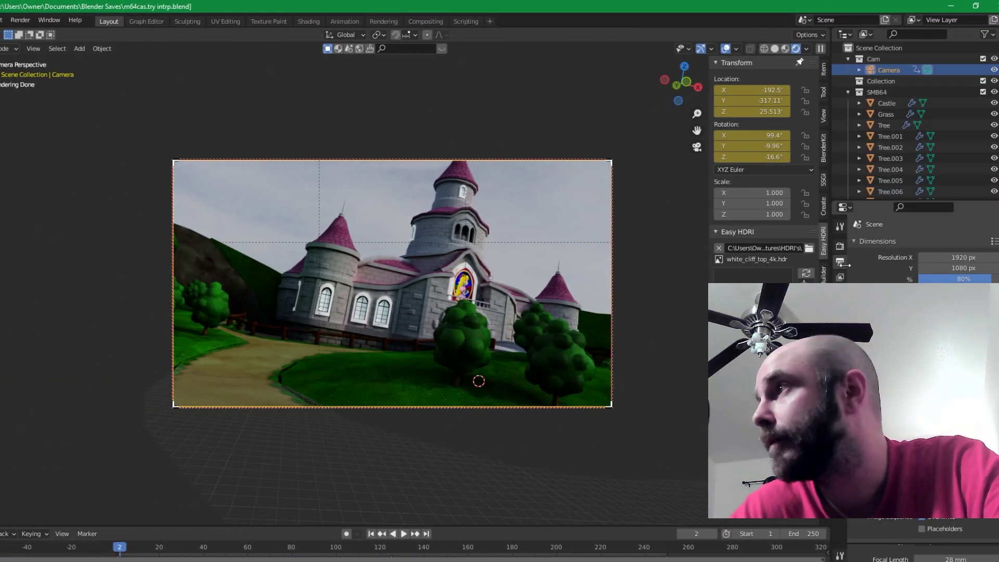
pyautogui.scroll(-1, 885, 250)
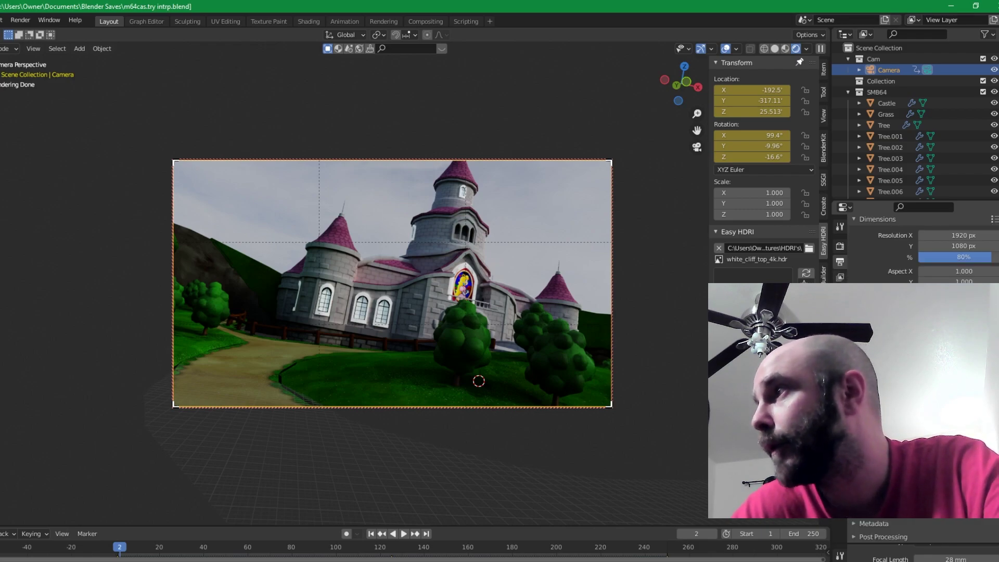
pyautogui.doubleClick(322, 167)
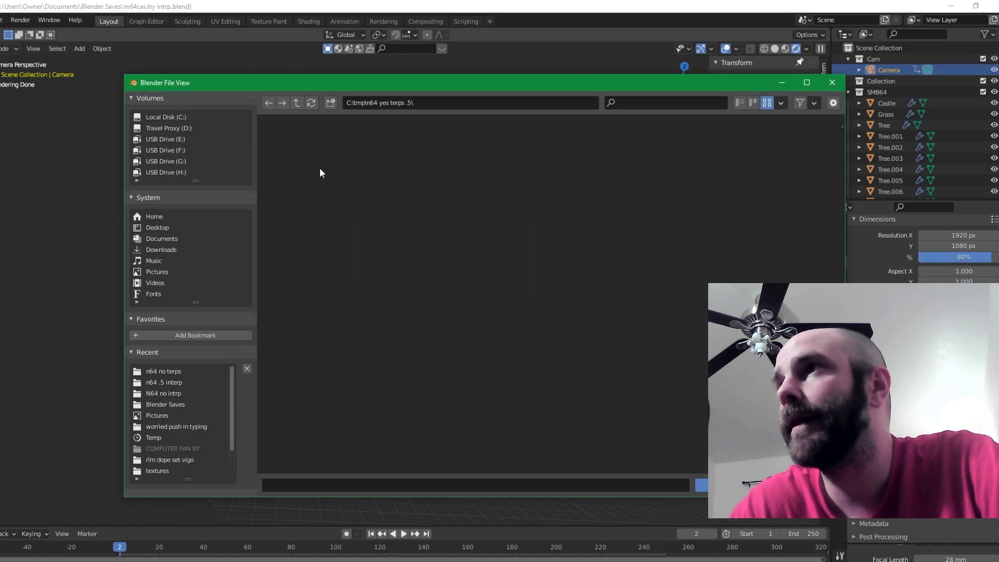
pyautogui.click(701, 485)
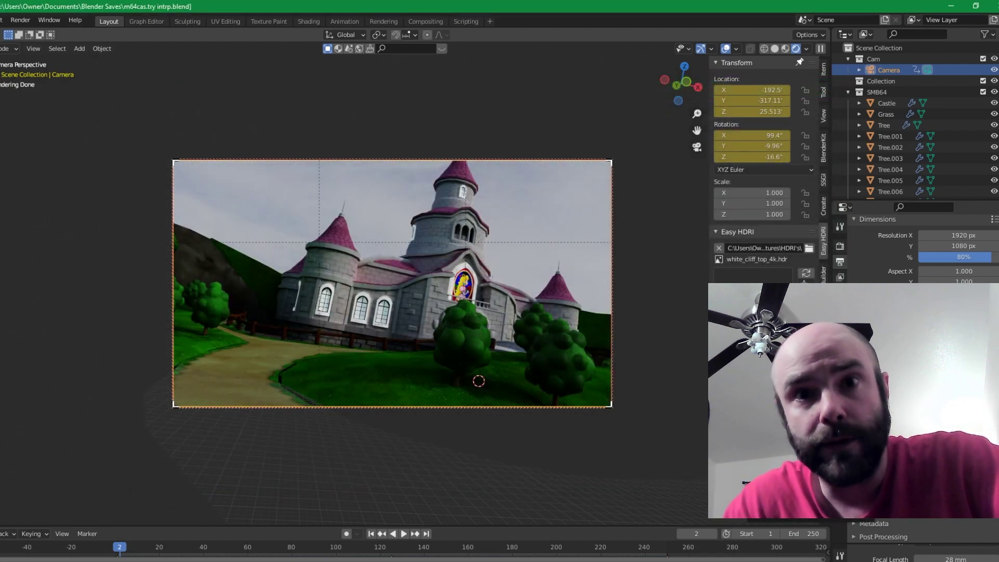
# Render the castle animation to the new output folder and close the render window
pyautogui.hotkey('ctrl', 'F12')
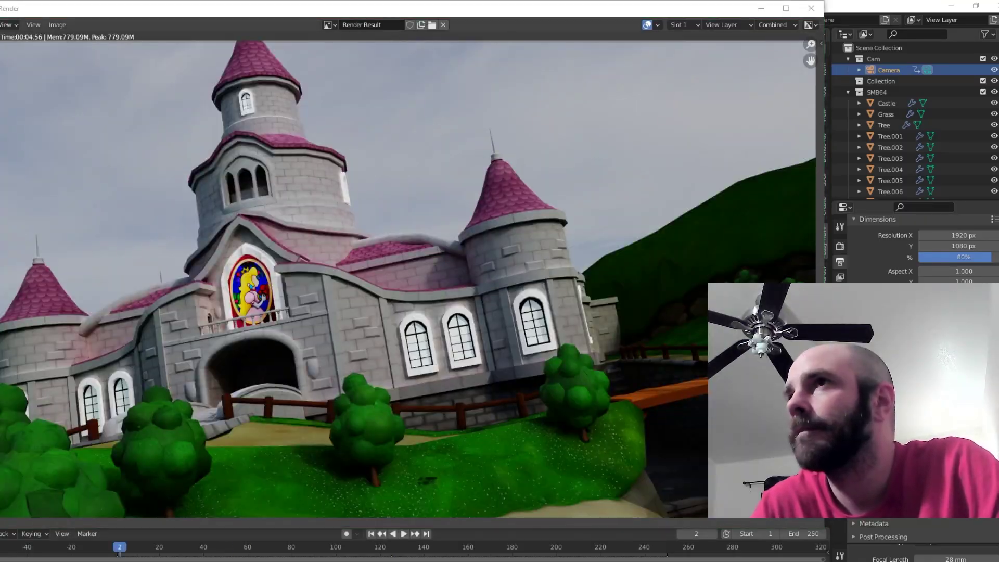
pyautogui.click(36, 9)
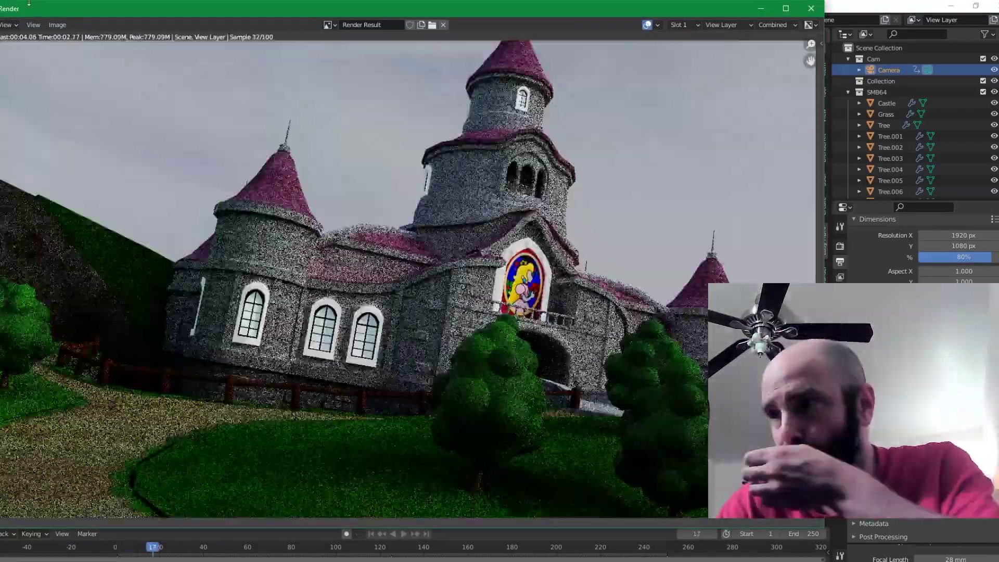
pyautogui.press('Escape')
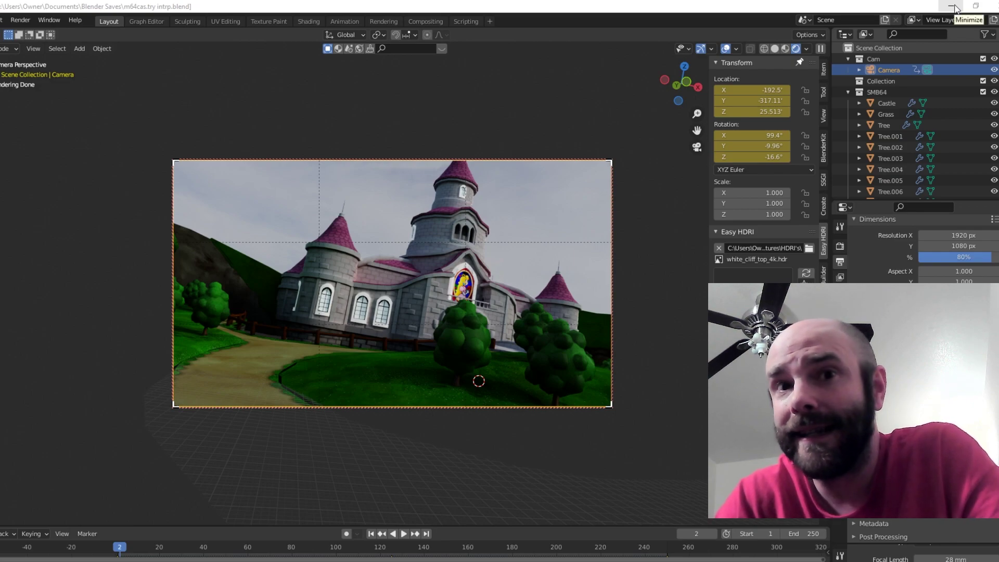
# Switch to Flowframes and load n64 yeeaaa terpz.mp4 from the Videos folder as the interpolation input
pyautogui.click(961, 5)
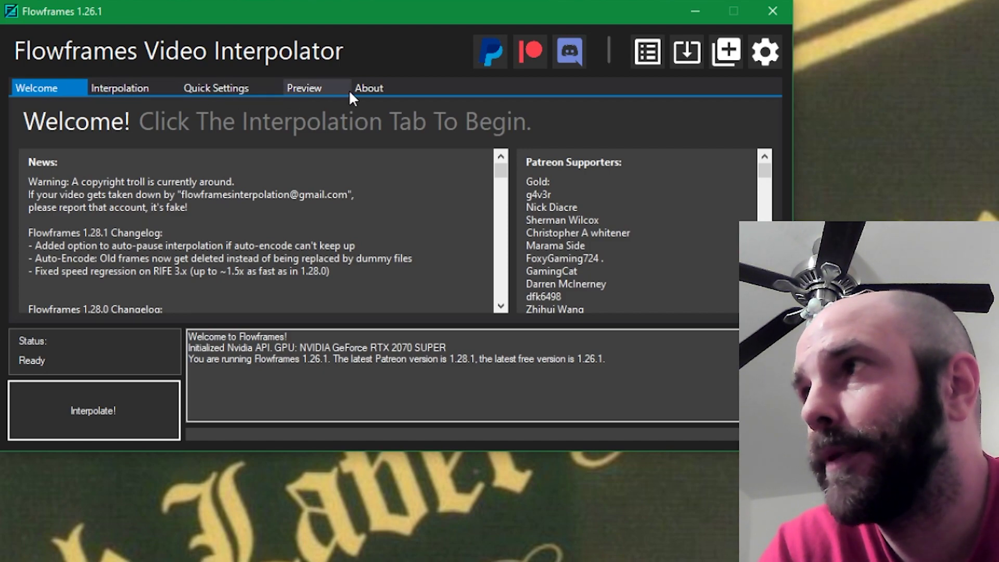
pyautogui.click(110, 90)
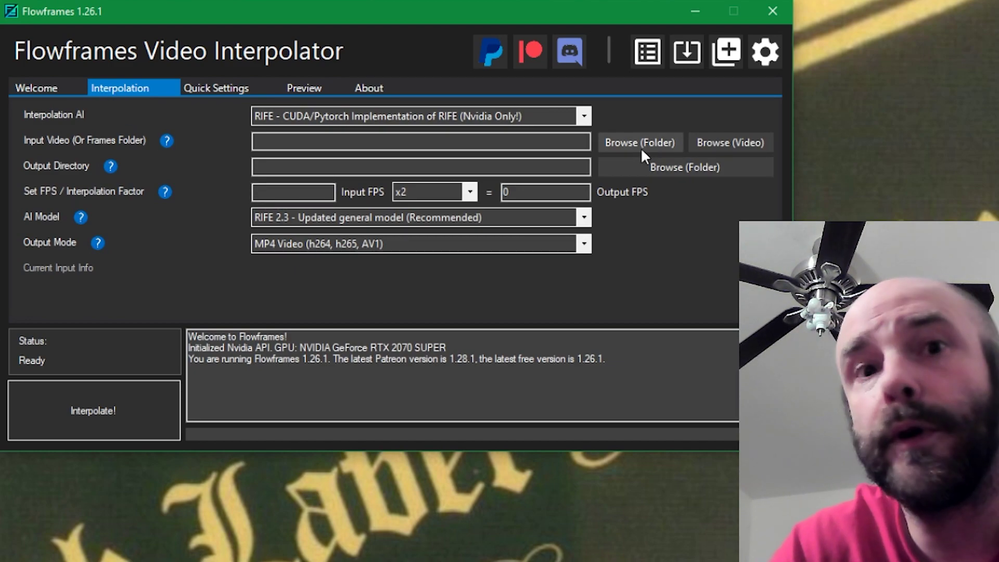
pyautogui.click(742, 141)
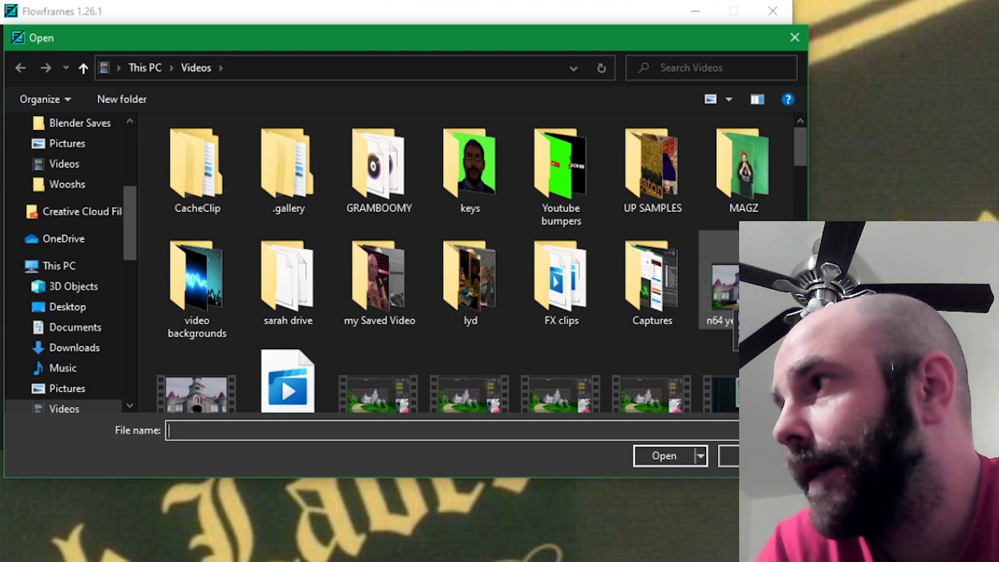
pyautogui.click(724, 286)
pyautogui.click(661, 453)
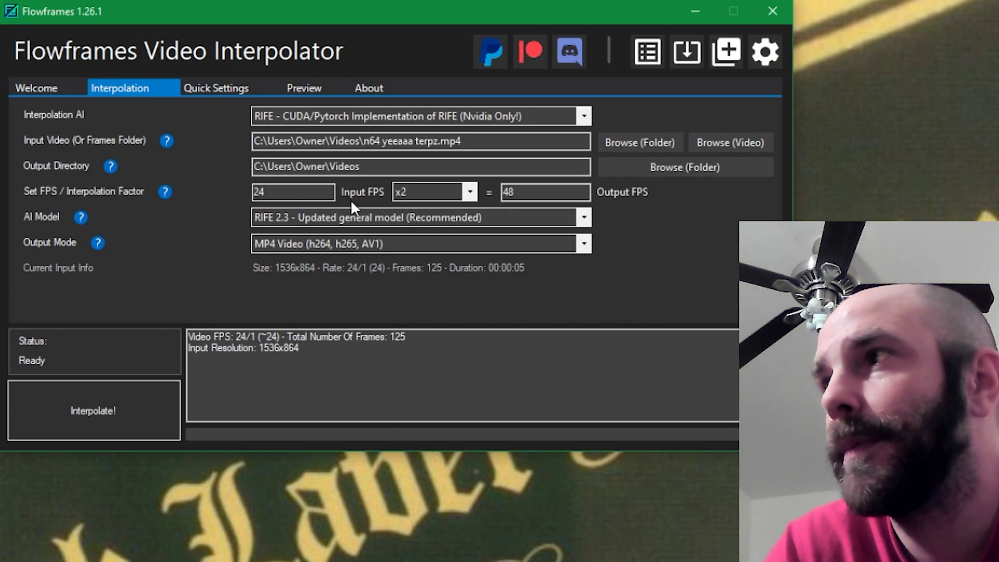
# Keep the interpolation factor at x2 for 48 FPS output and start the interpolation
pyautogui.click(471, 193)
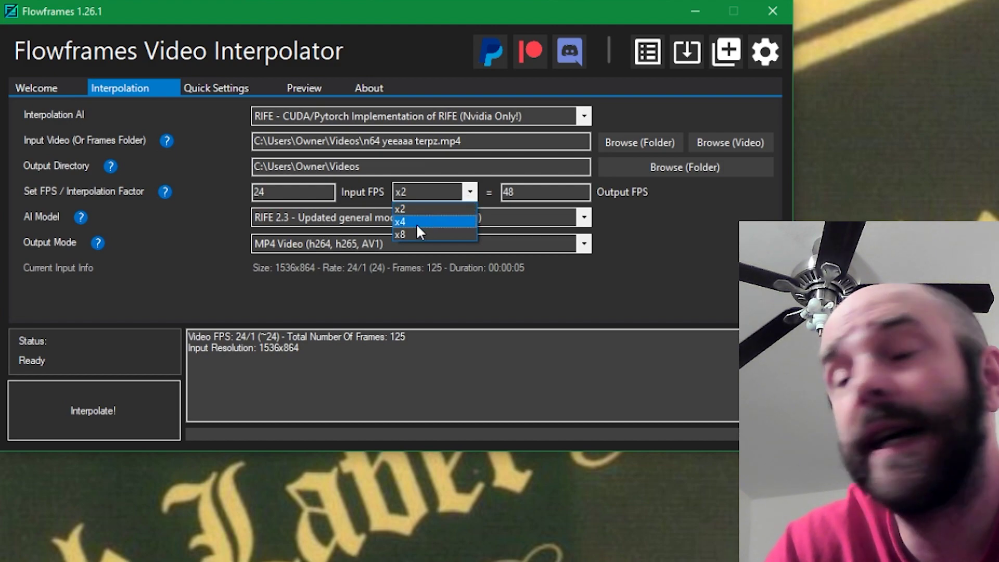
pyautogui.click(635, 222)
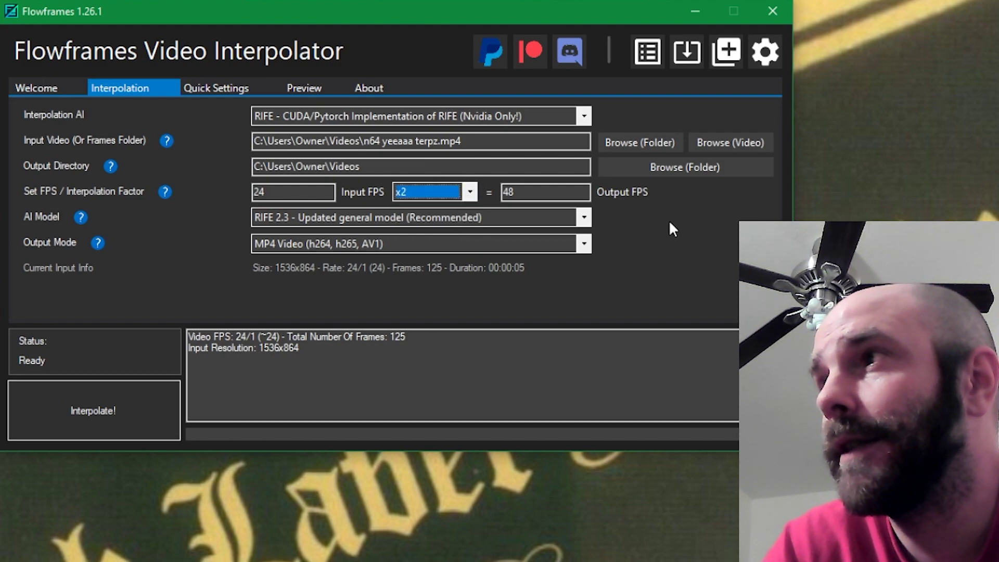
pyautogui.click(97, 405)
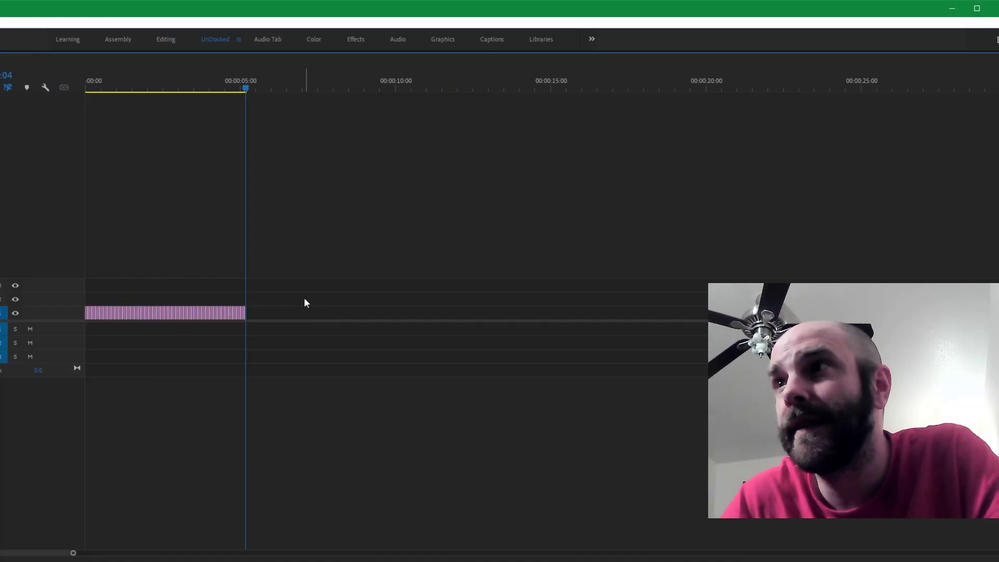
# Switch to Premiere Pro, delete the frame sequence from the timeline and place n64 no terpz.mp4 at the start of V1
pyautogui.moveTo(306, 303); pyautogui.dragTo(23, 398)
pyautogui.press('Delete')
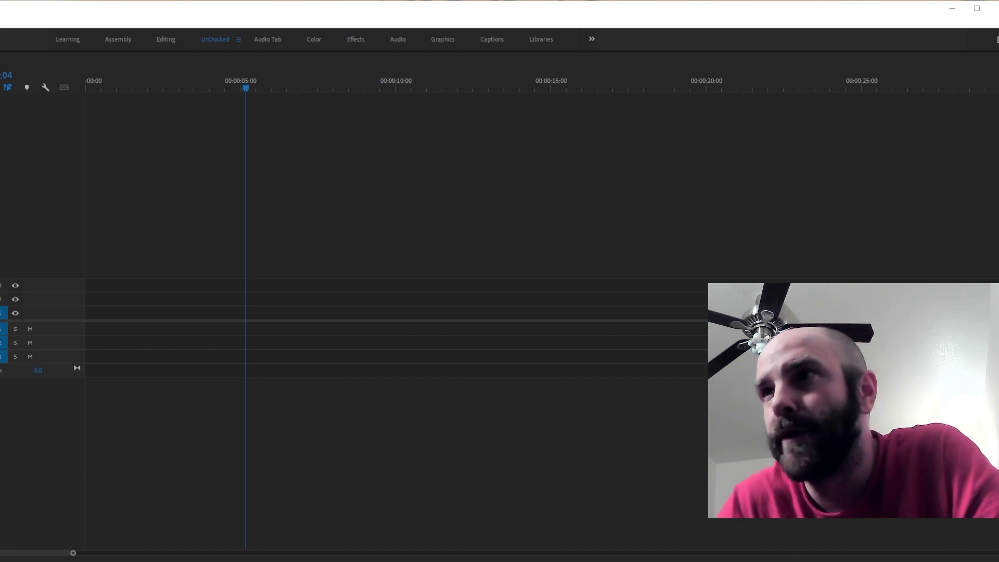
pyautogui.moveTo(234, 311); pyautogui.dragTo(86, 308)
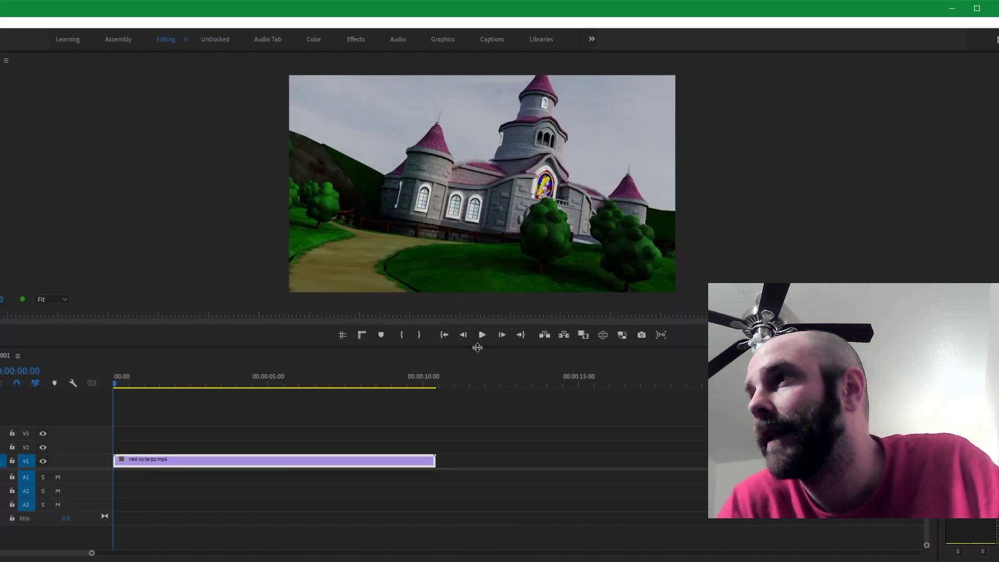
# Enlarge the program preview and play back the non-interpolated castle clip
pyautogui.moveTo(477, 348); pyautogui.dragTo(480, 409)
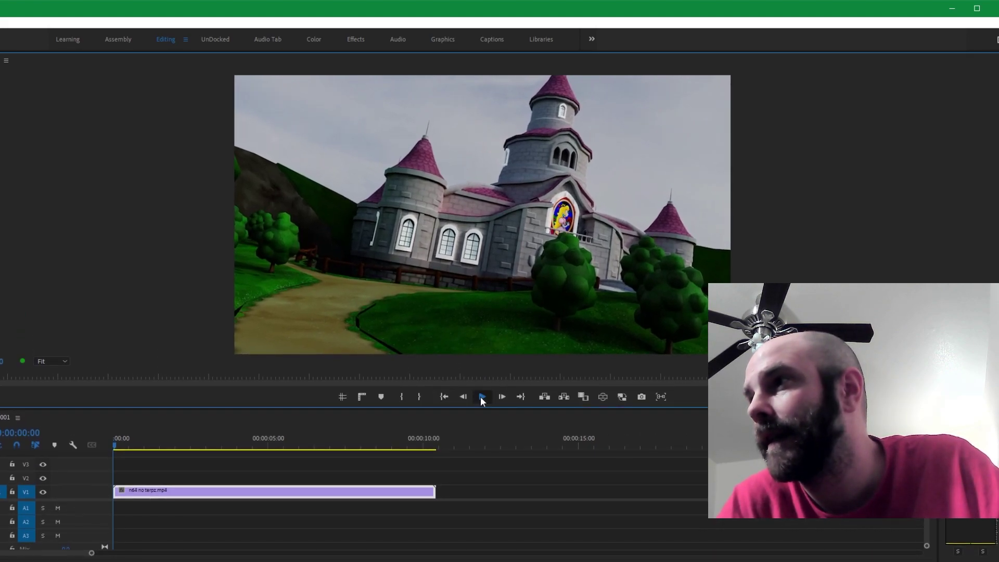
pyautogui.click(482, 396)
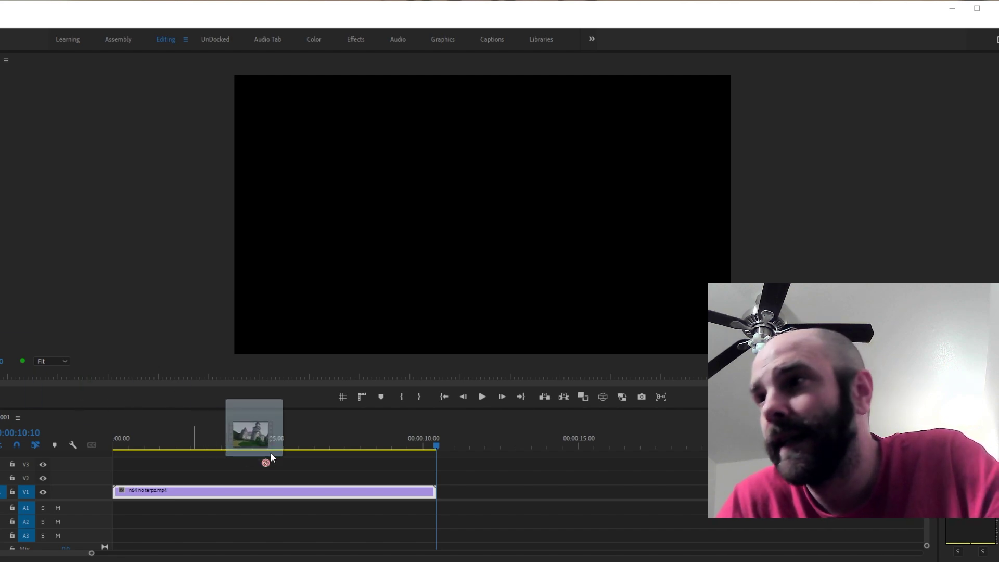
# Place the interpolated clip at the start of V2 and rate-stretch its end to match the length of the V1 clip
pyautogui.moveTo(277, 454); pyautogui.dragTo(140, 480)
pyautogui.click(156, 442)
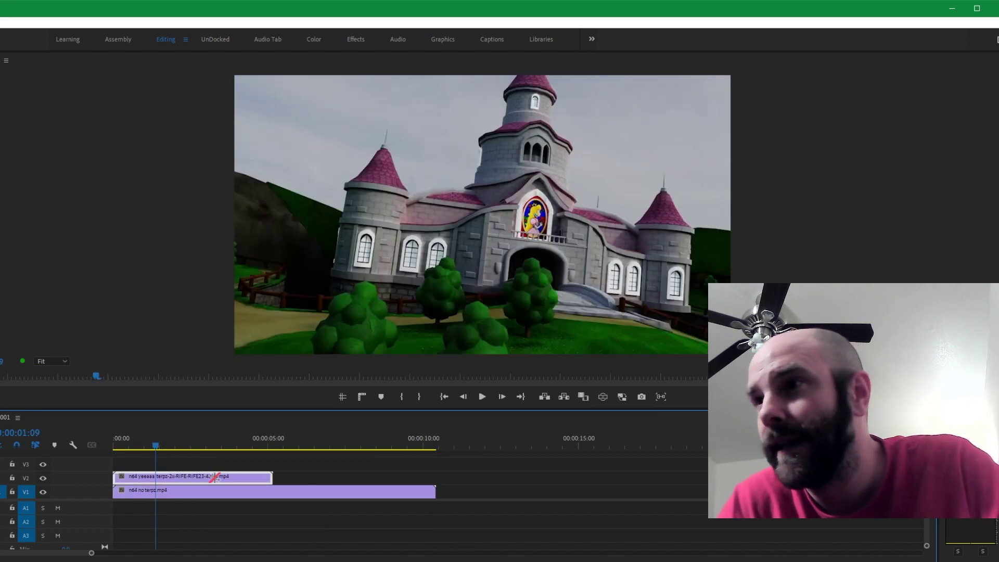
pyautogui.moveTo(271, 477); pyautogui.dragTo(275, 477)
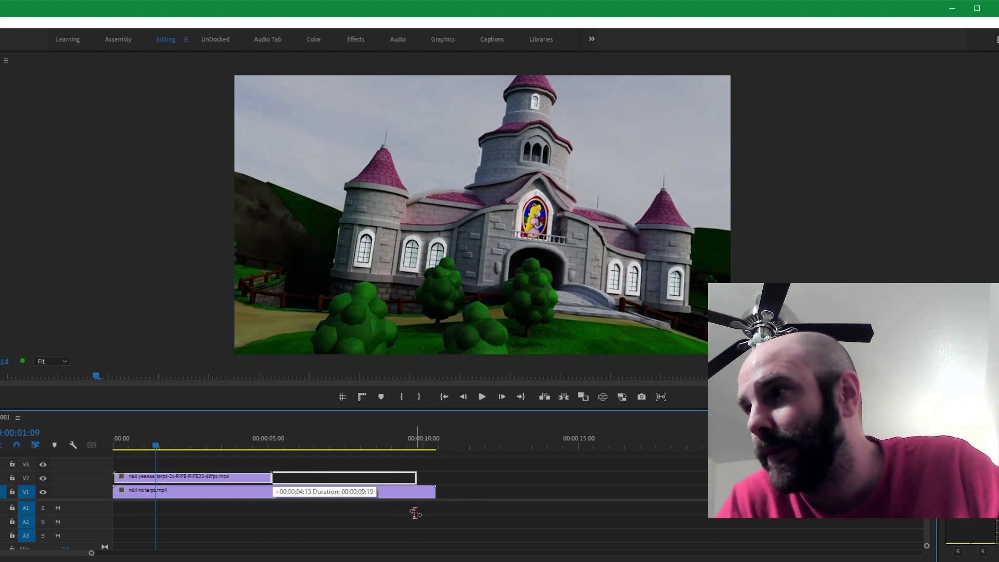
pyautogui.moveTo(430, 515); pyautogui.dragTo(431, 515)
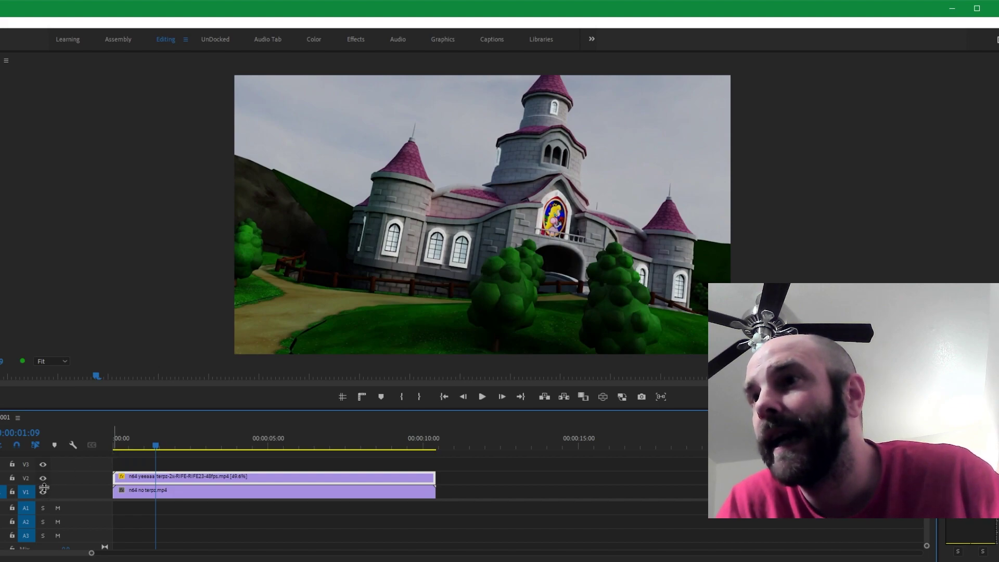
# Play the slowed interpolated clip on V2 from the start of the sequence with V1 hidden
pyautogui.click(442, 398)
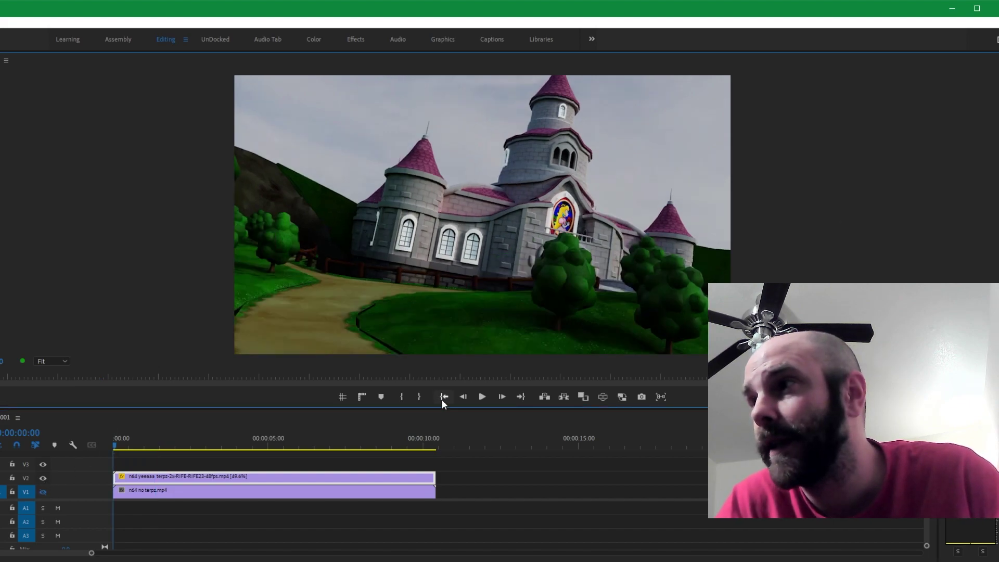
pyautogui.click(481, 397)
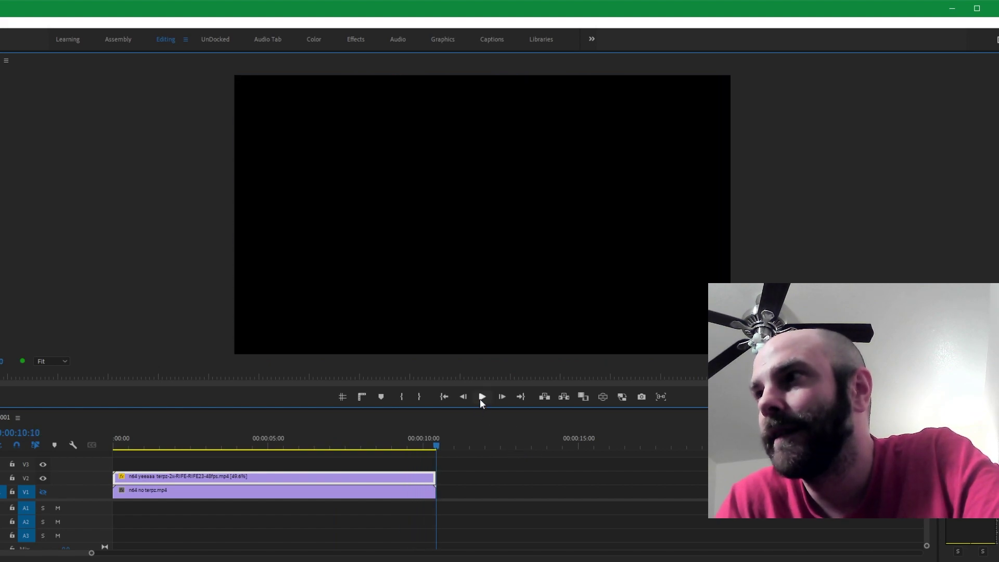
pyautogui.click(481, 398)
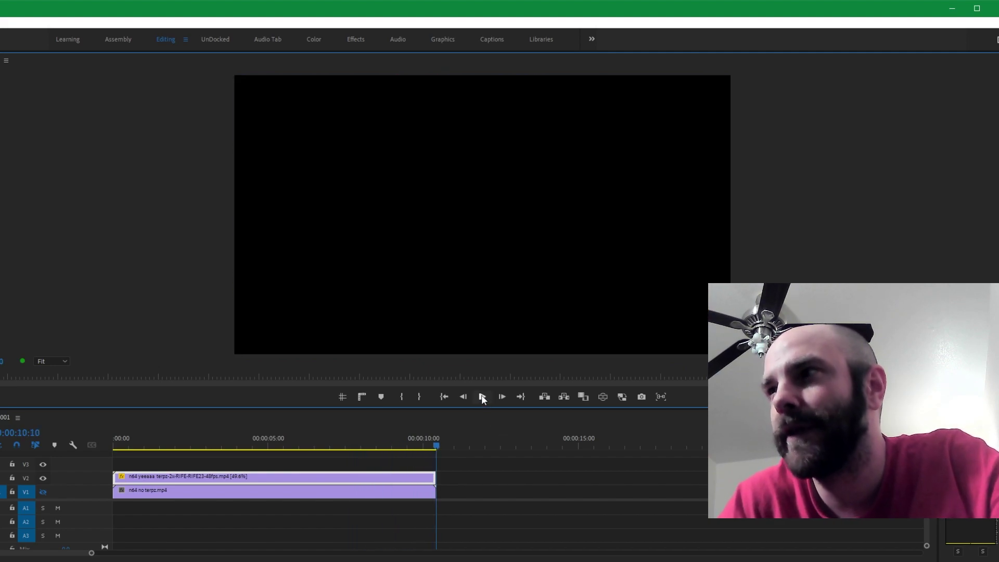
pyautogui.click(483, 398)
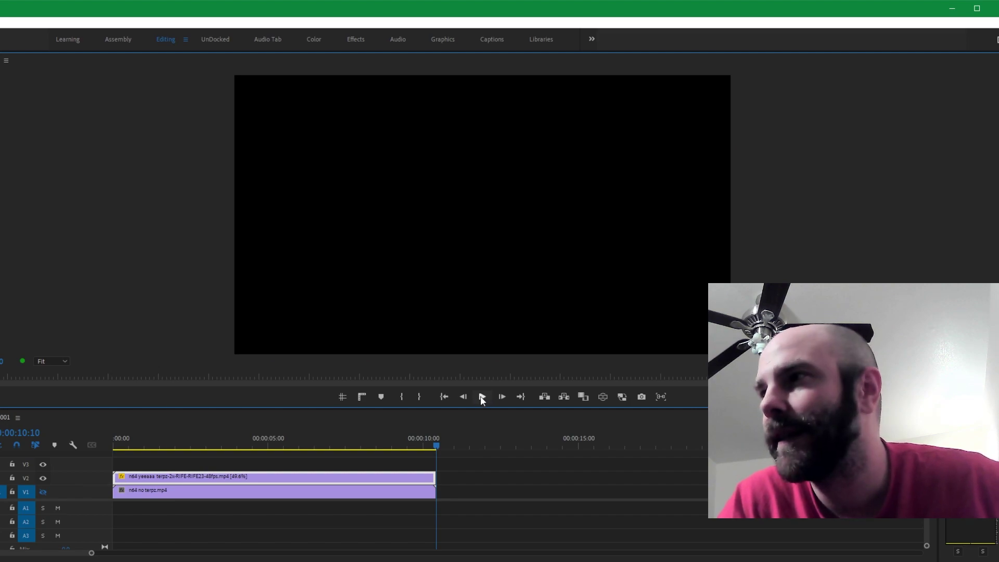
pyautogui.click(481, 397)
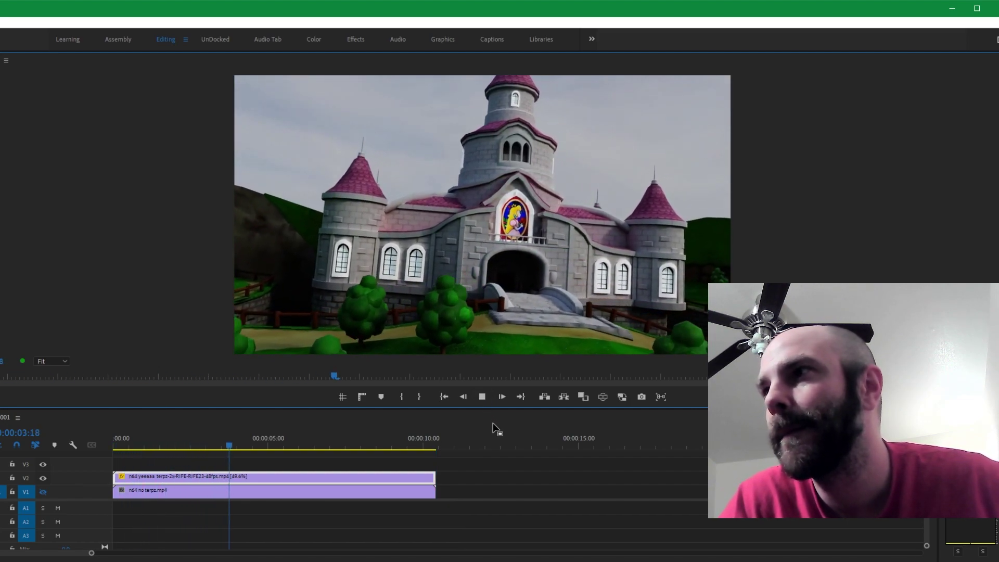
pyautogui.press('space')
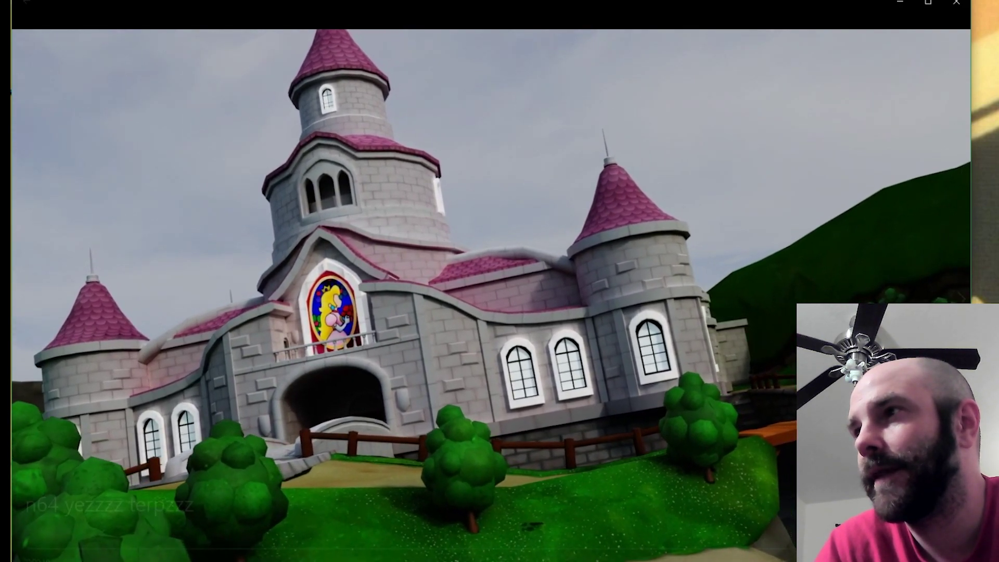
# Switch to the video player, view the n64 final terps video and seek to the 5-second mark
pyautogui.press('Right')
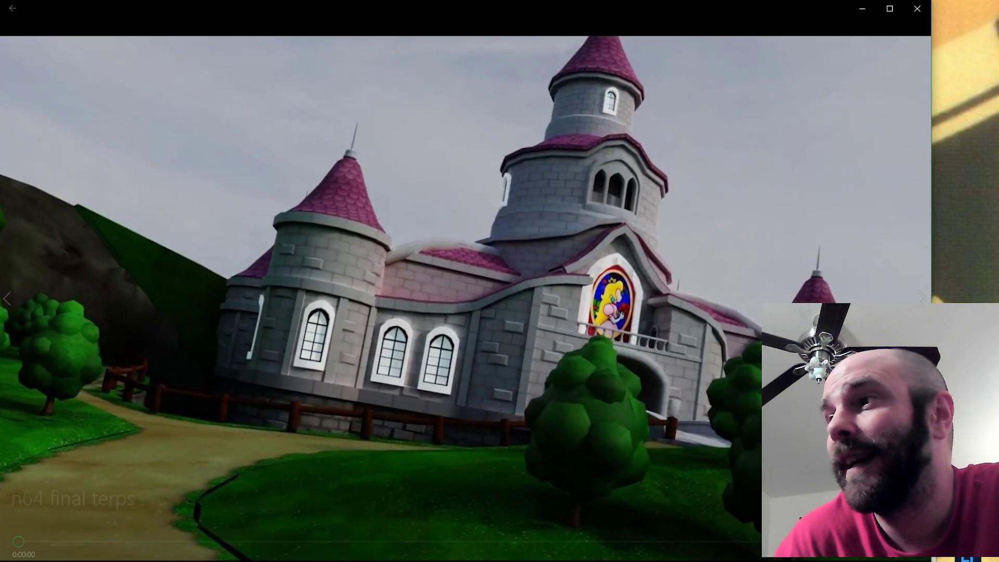
pyautogui.moveTo(507, 436)
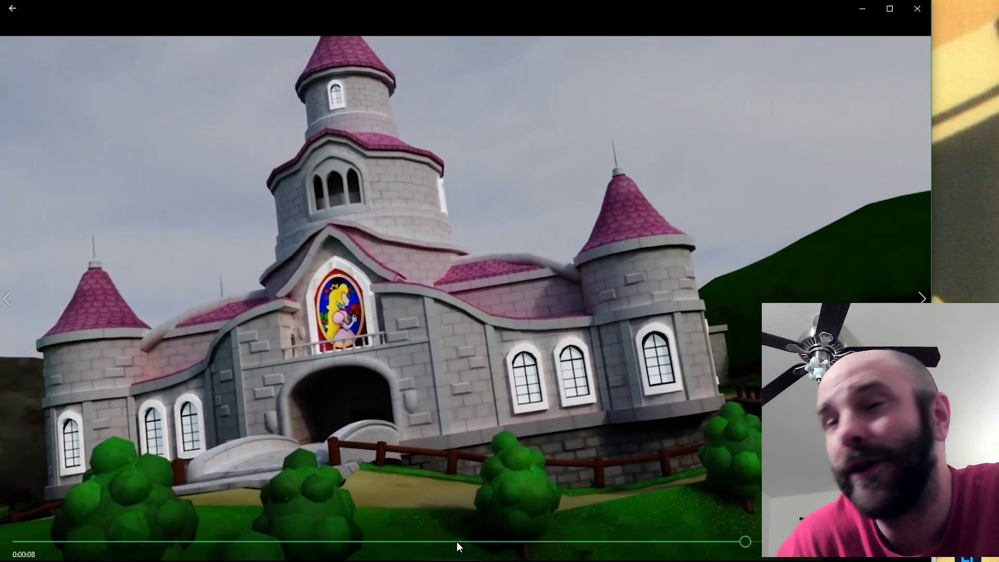
pyautogui.click(449, 542)
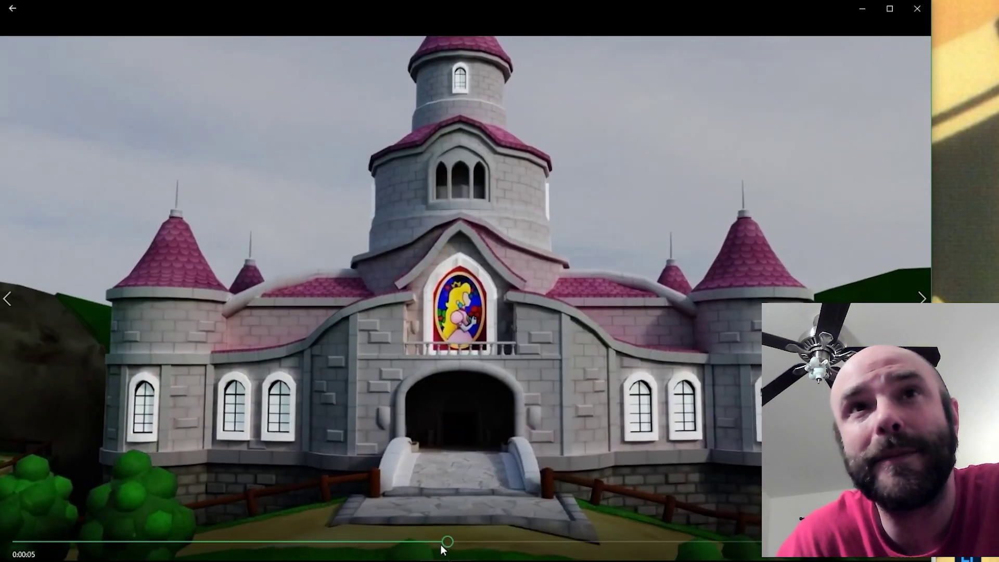